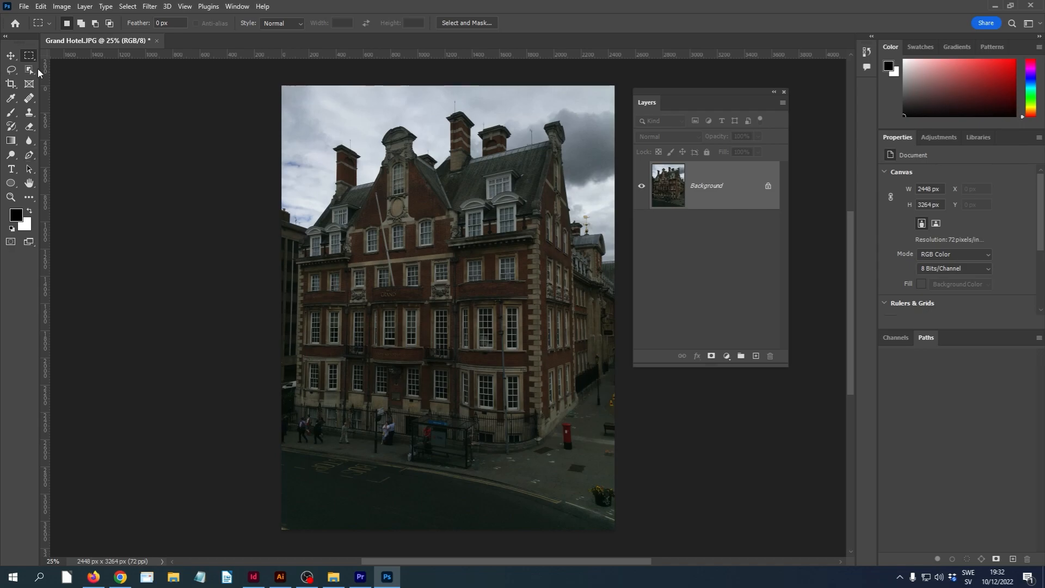
Select the sky with the Object Selection tool and invert the selection to cover the building and street
click(31, 70)
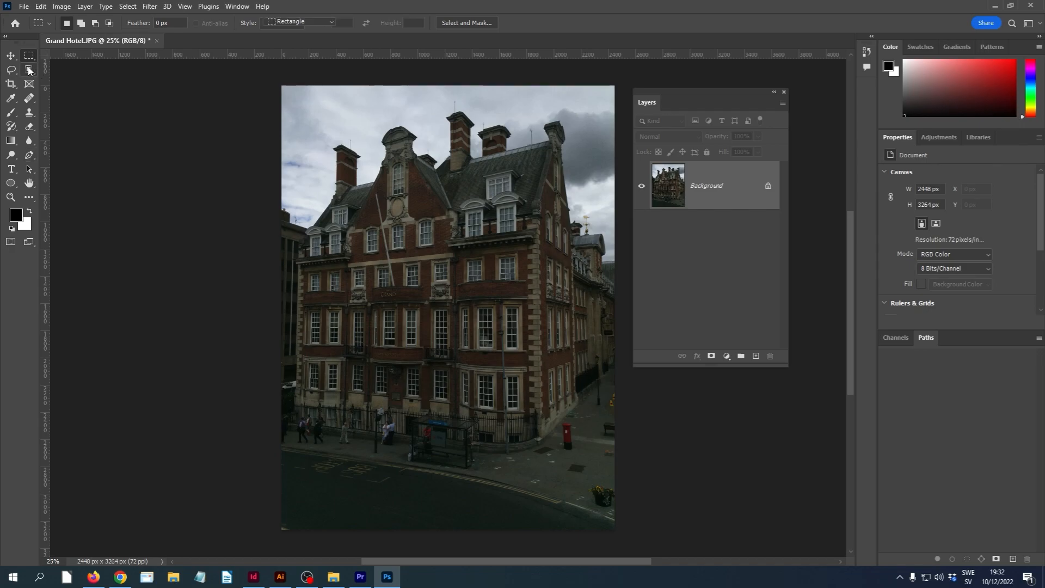
click(317, 120)
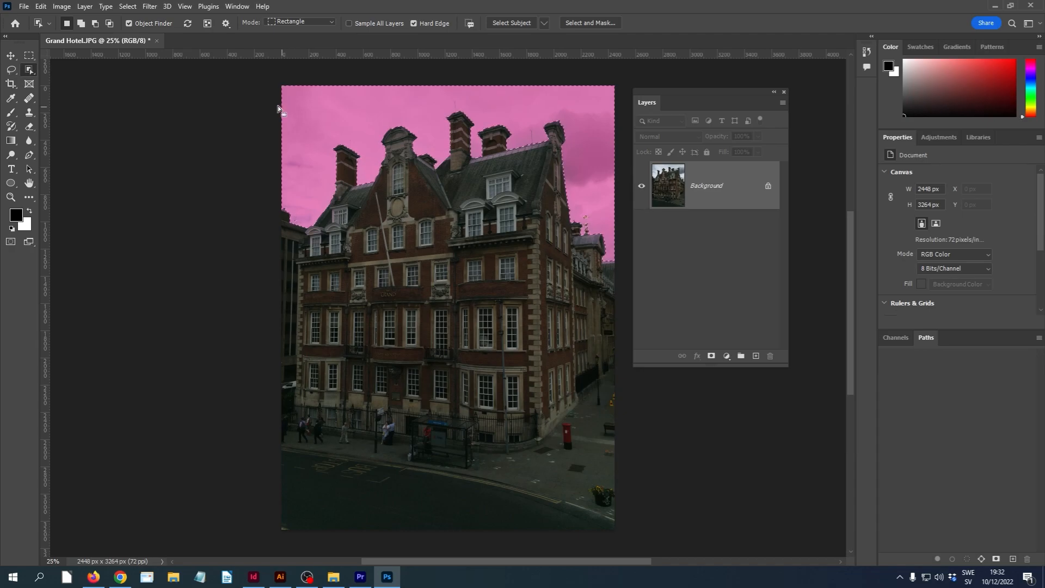
click(132, 6)
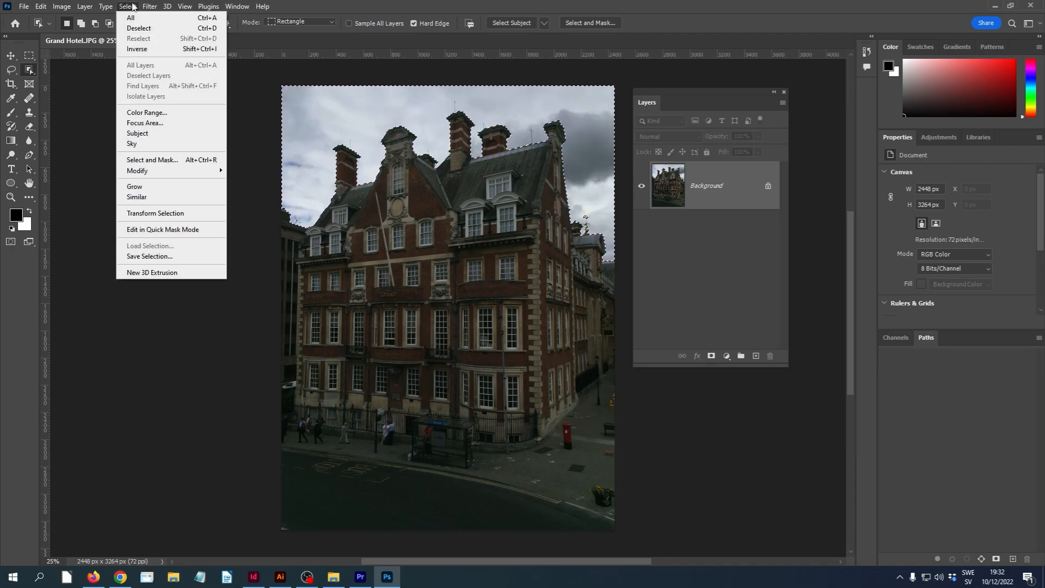
click(135, 49)
click(30, 56)
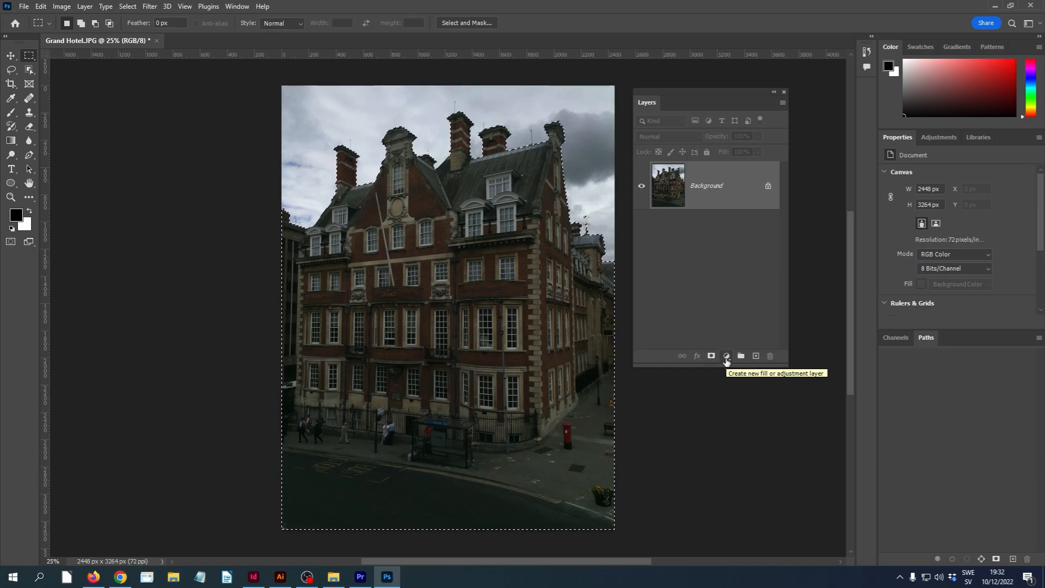
Add a Levels adjustment layer for the selected area with input levels 17, 1.18 and 184
click(727, 360)
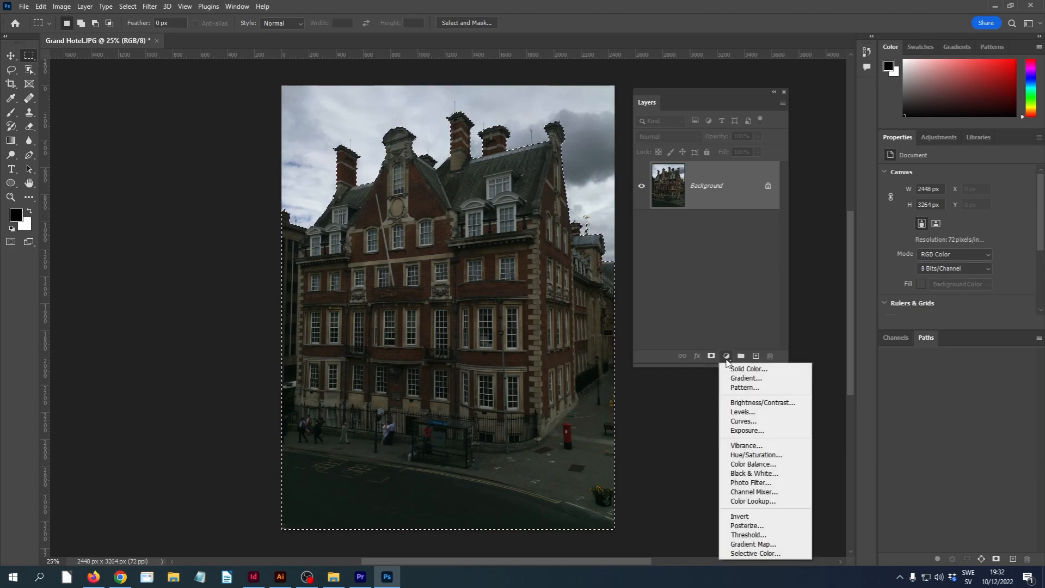
click(743, 412)
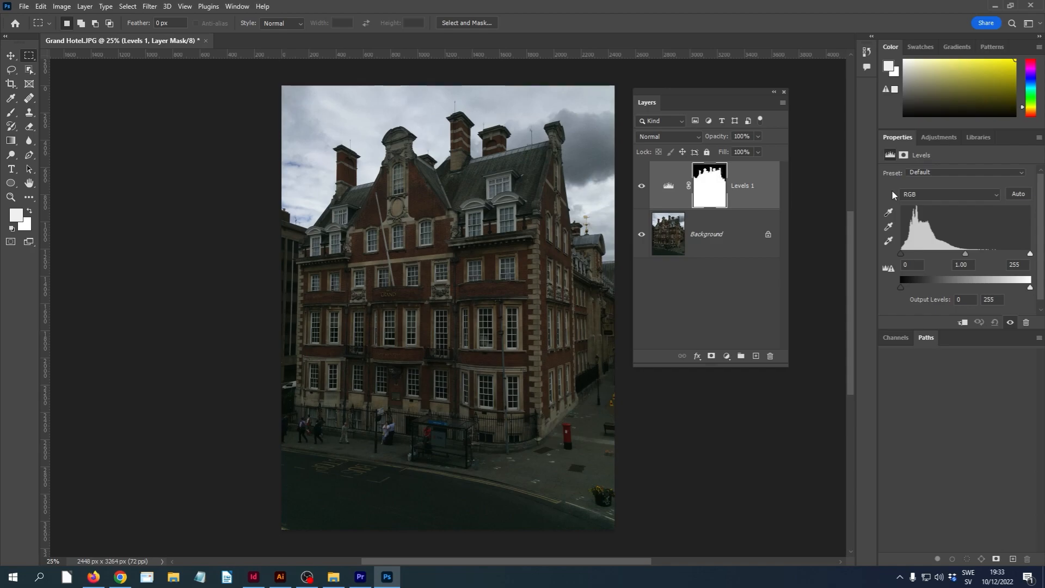
drag(901, 254, 946, 252)
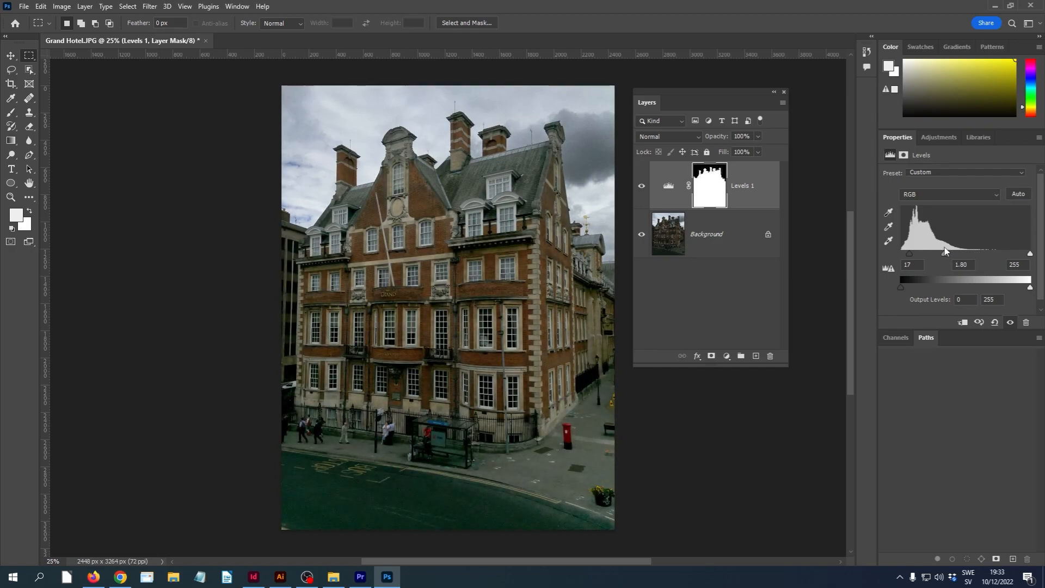
drag(1029, 254, 948, 255)
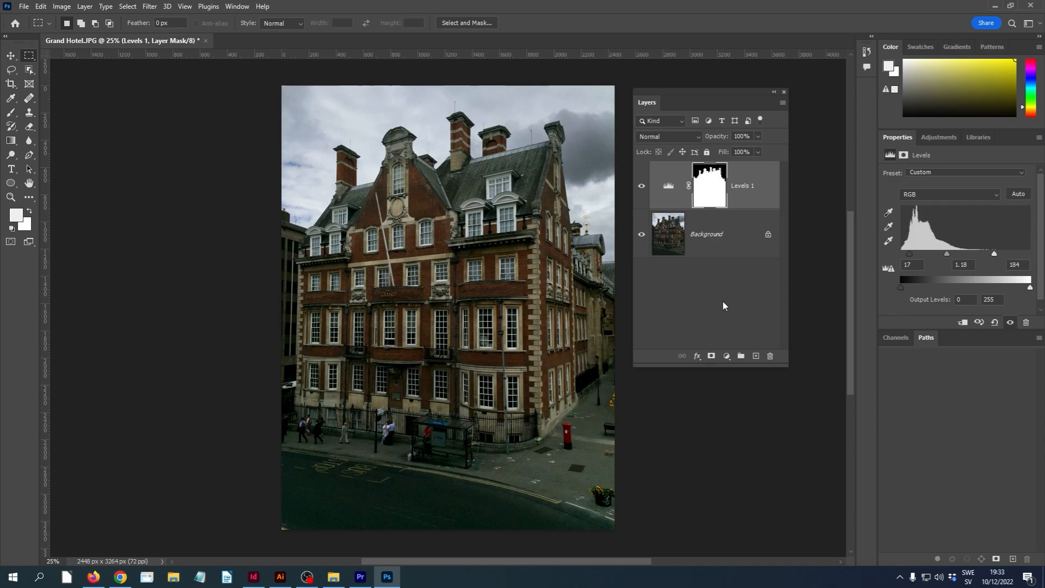
Load the Levels layer's mask as a selection and add a Color Balance adjustment layer with midtones Cyan–Red at +17
ctrl+click(705, 192)
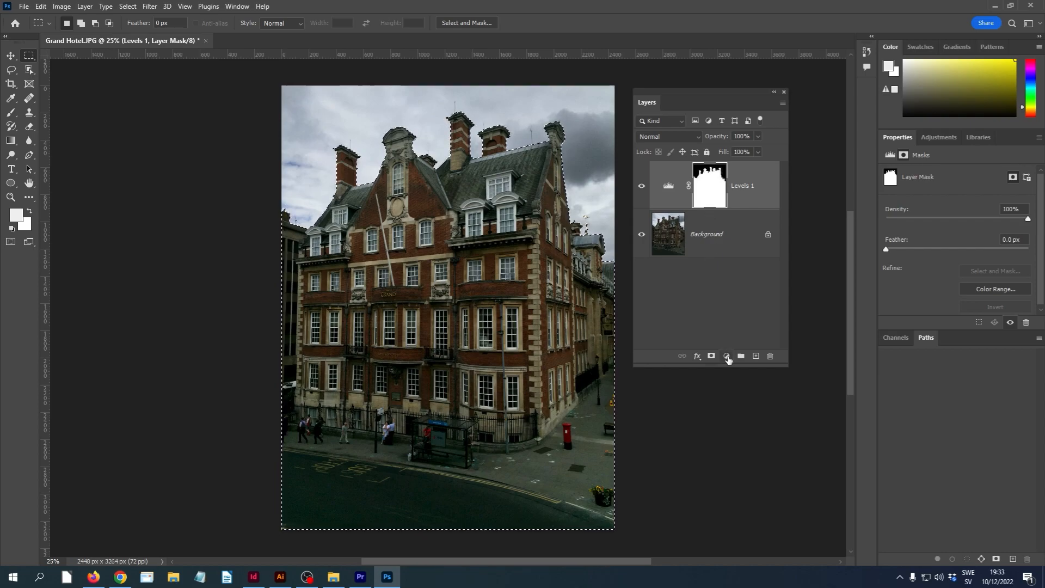
click(727, 356)
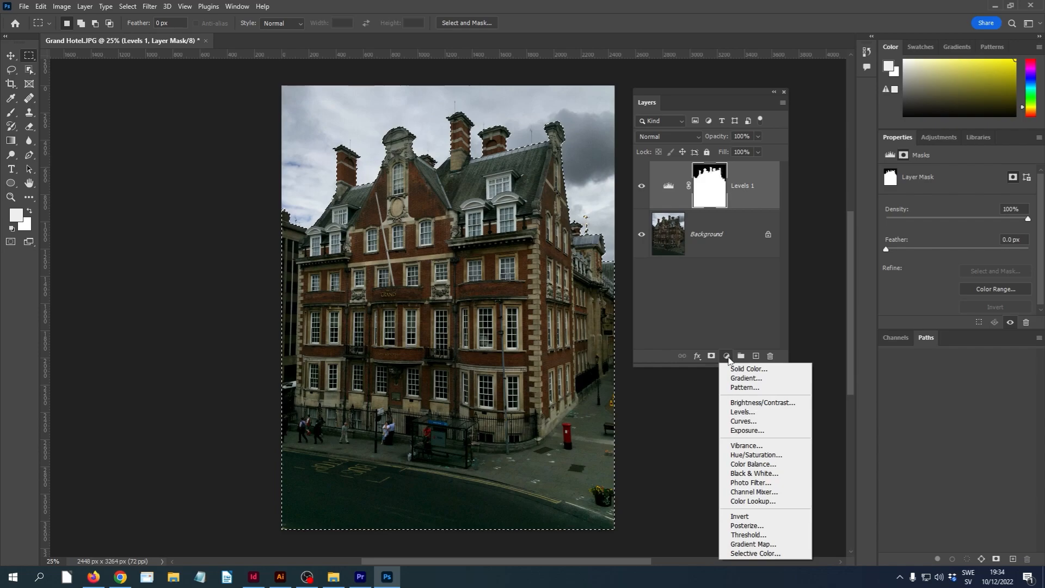
click(733, 465)
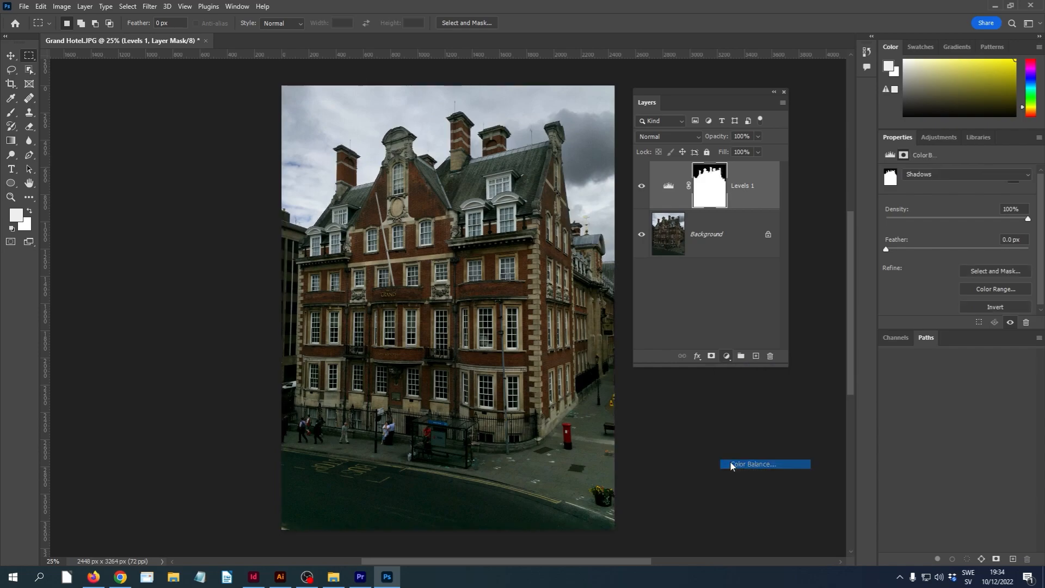
key(g)
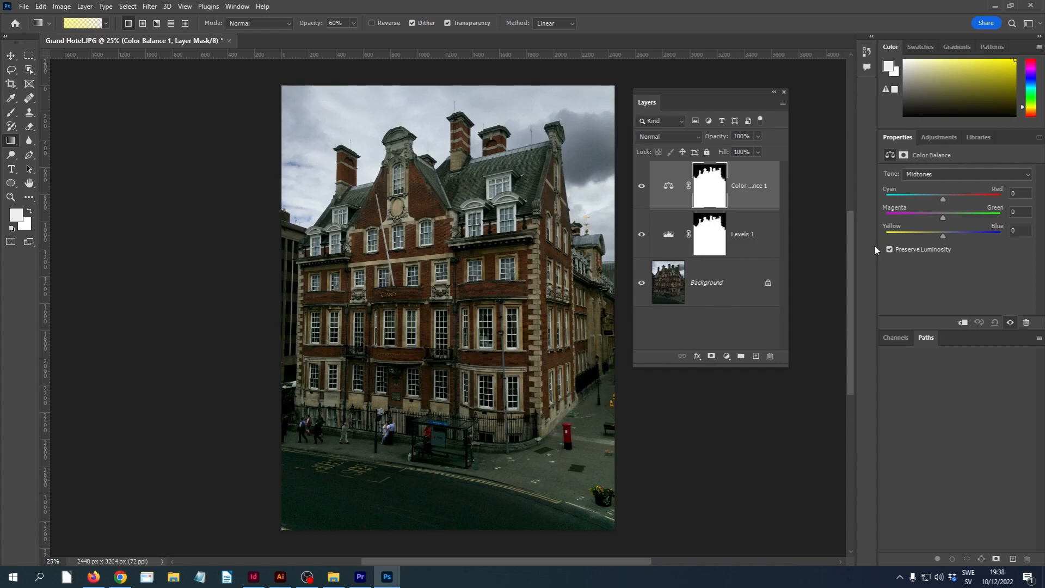
drag(943, 203, 954, 203)
click(953, 201)
Create a soft selection of the road at the bottom of the photo using a gradient in Quick Mask mode
click(11, 242)
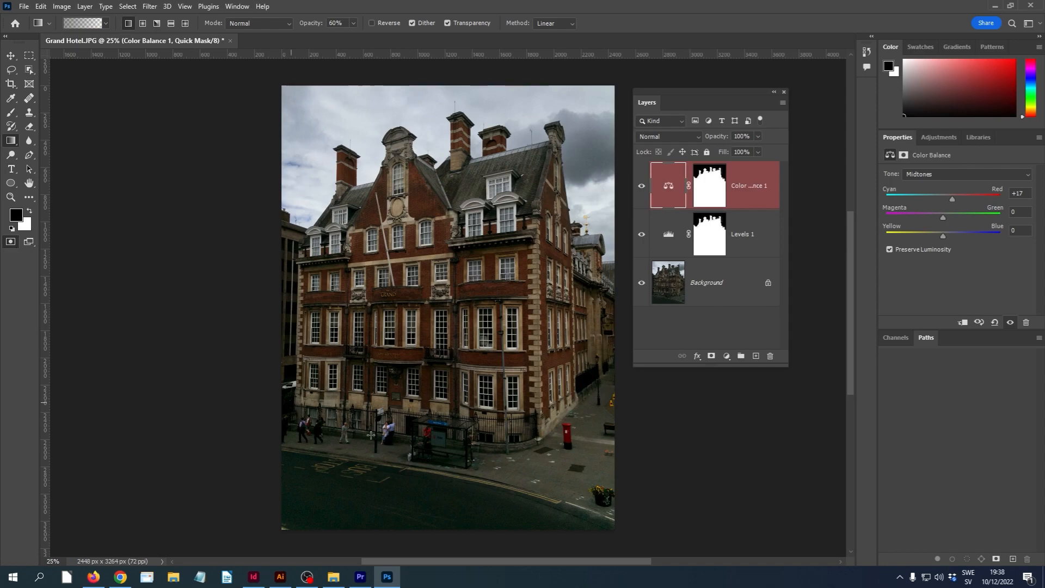
drag(428, 529, 463, 445)
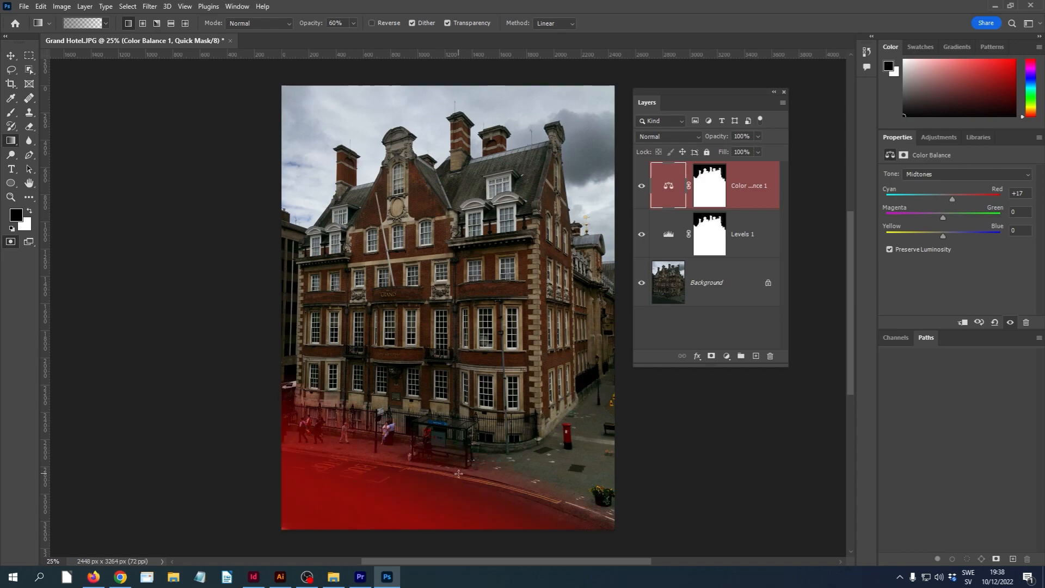
key(ctrl+z)
drag(451, 528, 468, 445)
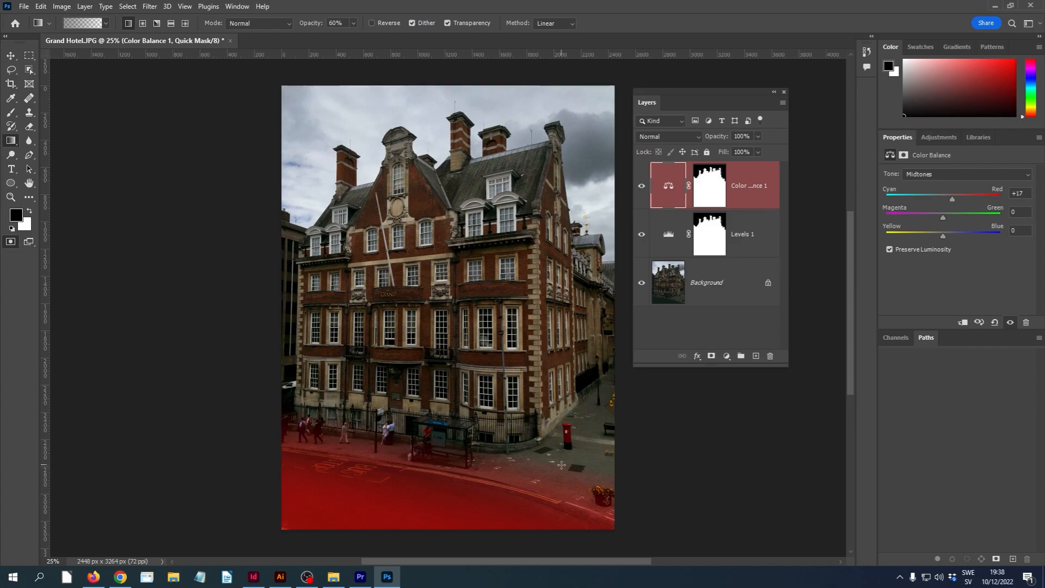
click(13, 240)
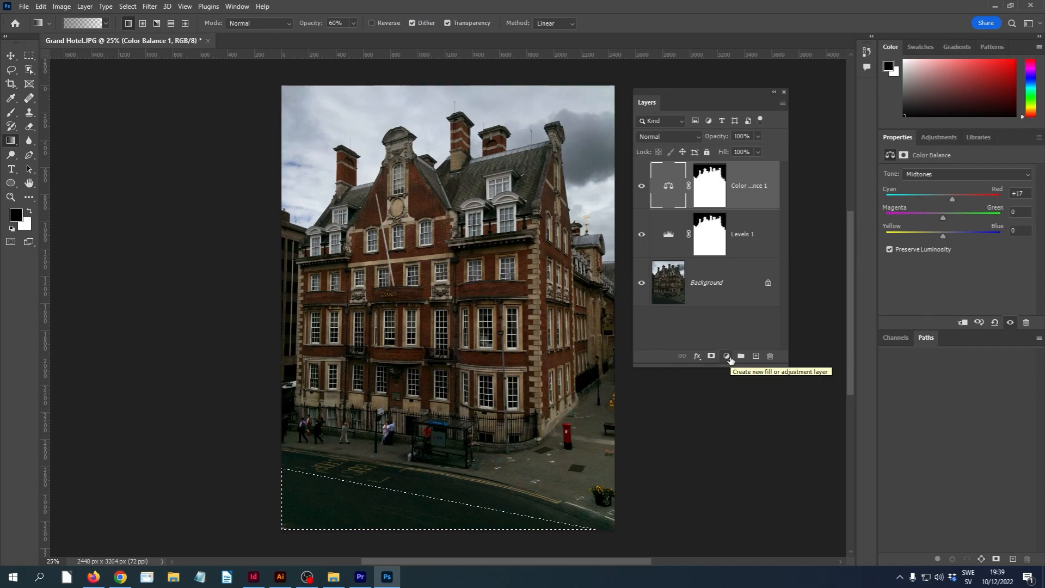
Add a Color Balance layer for the road with Cyan–Red +36 and Yellow–Blue +46, and set the Color Balance 1 layer's Cyan–Red to +18
click(727, 357)
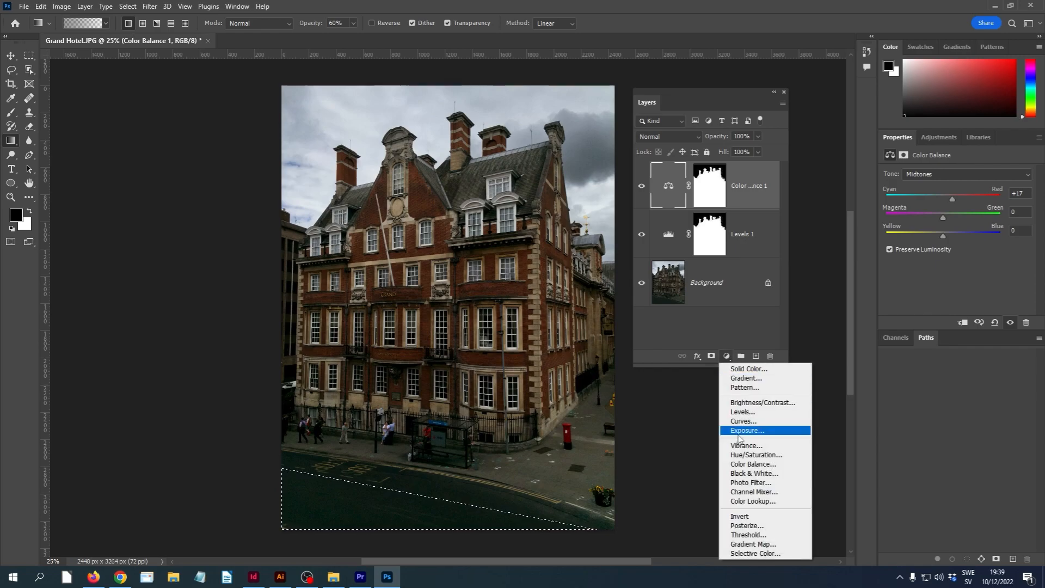
click(745, 462)
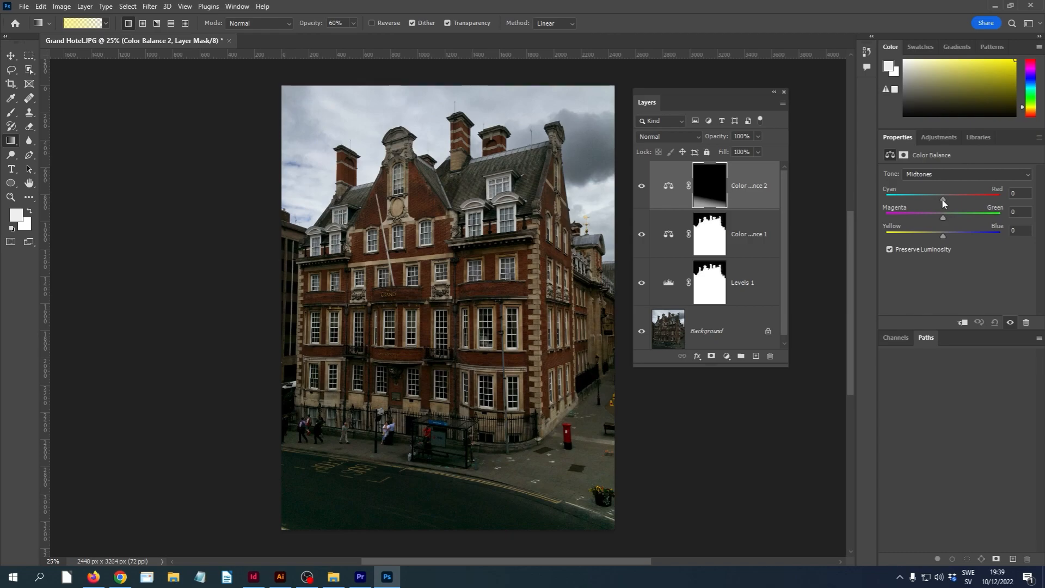
drag(942, 200, 956, 199)
drag(945, 238, 969, 235)
click(678, 248)
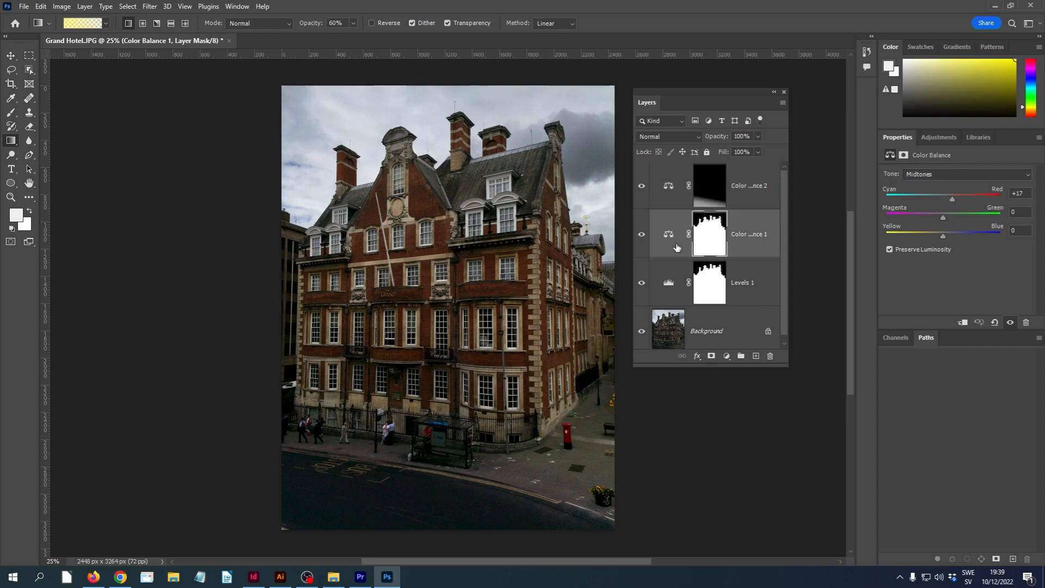
mouse_move(954, 199)
mouse_down()
mouse_move(917, 203)
mouse_move(953, 204)
mouse_up()
Hide and show the three adjustment layers to compare the photo before and after the corrections
click(642, 187)
click(642, 235)
click(641, 283)
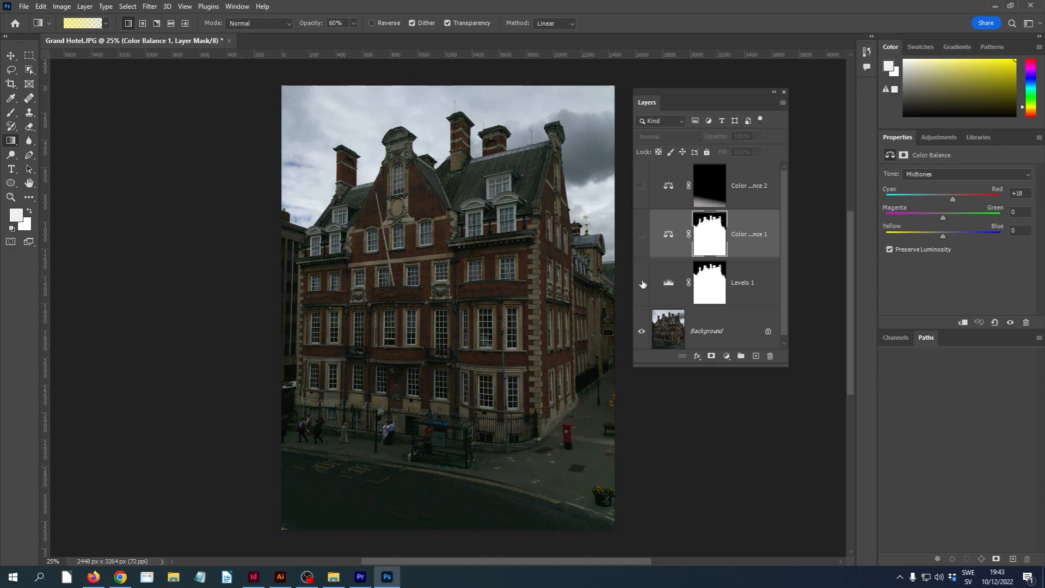
click(642, 234)
click(642, 185)
click(641, 283)
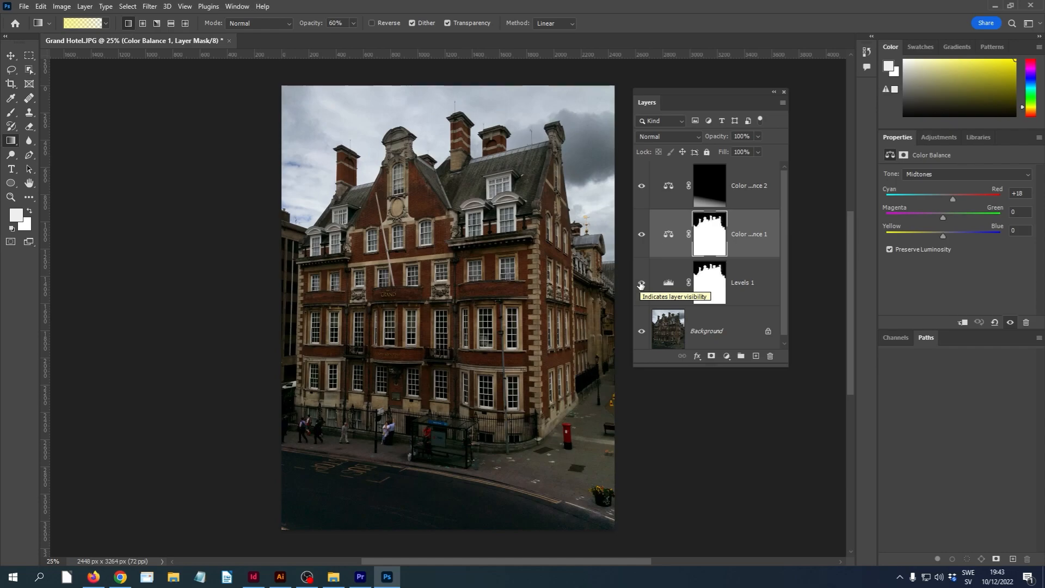
Delete the Color Balance 2, Color Balance 1 and Levels 1 adjustment layers
click(668, 186)
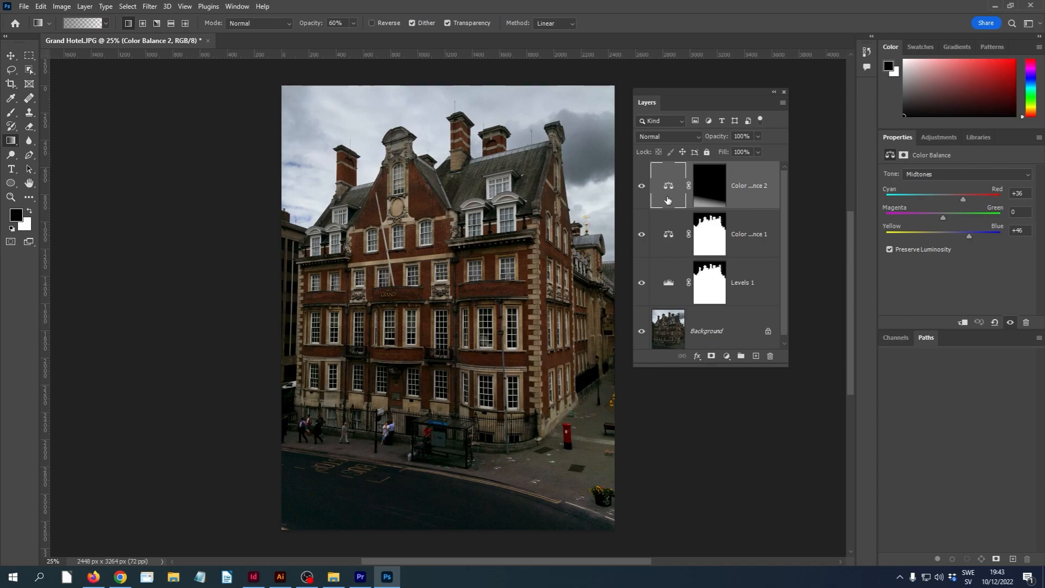
click(770, 357)
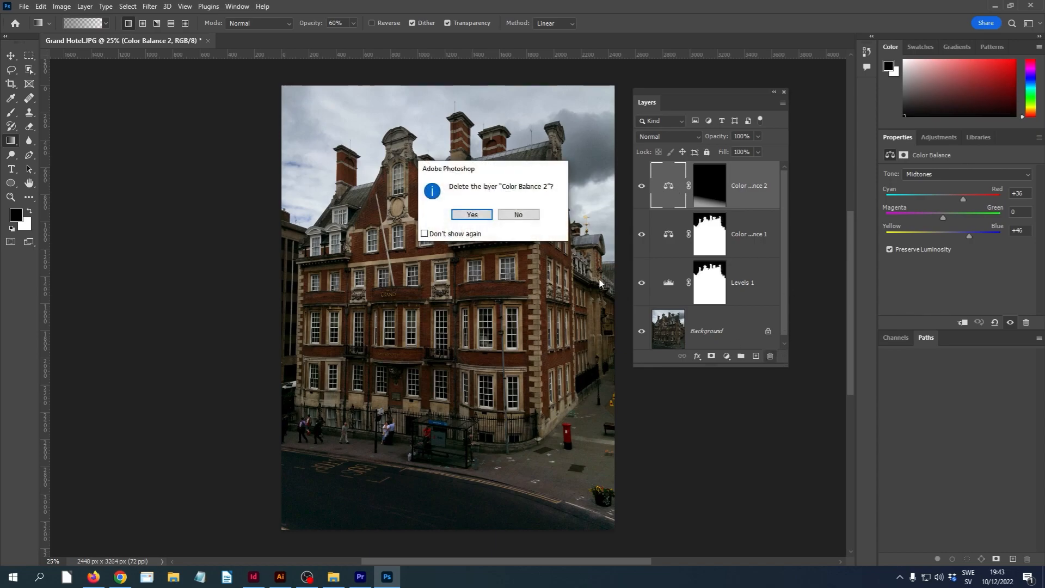
click(478, 213)
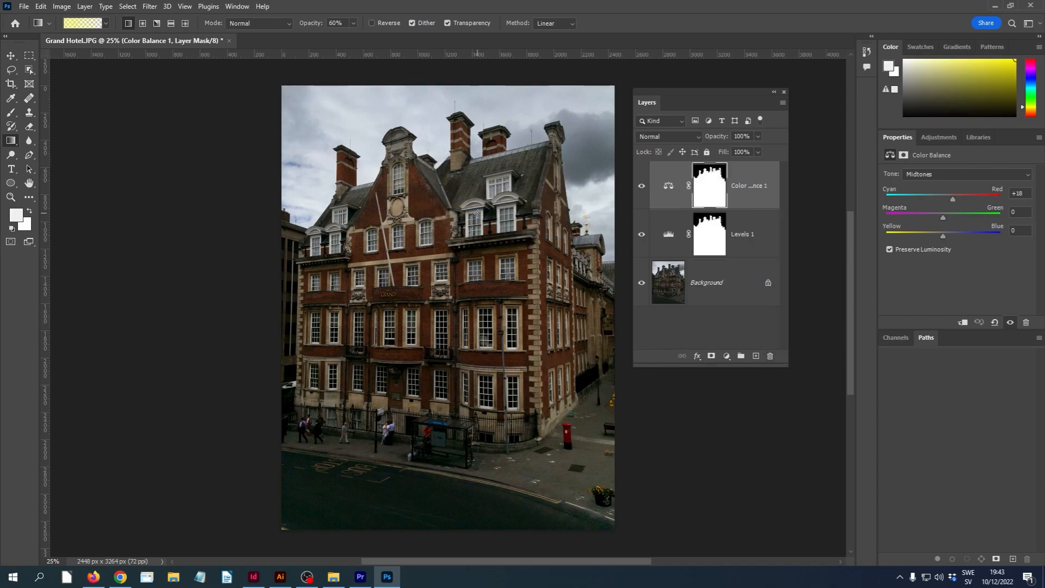
click(668, 186)
click(770, 356)
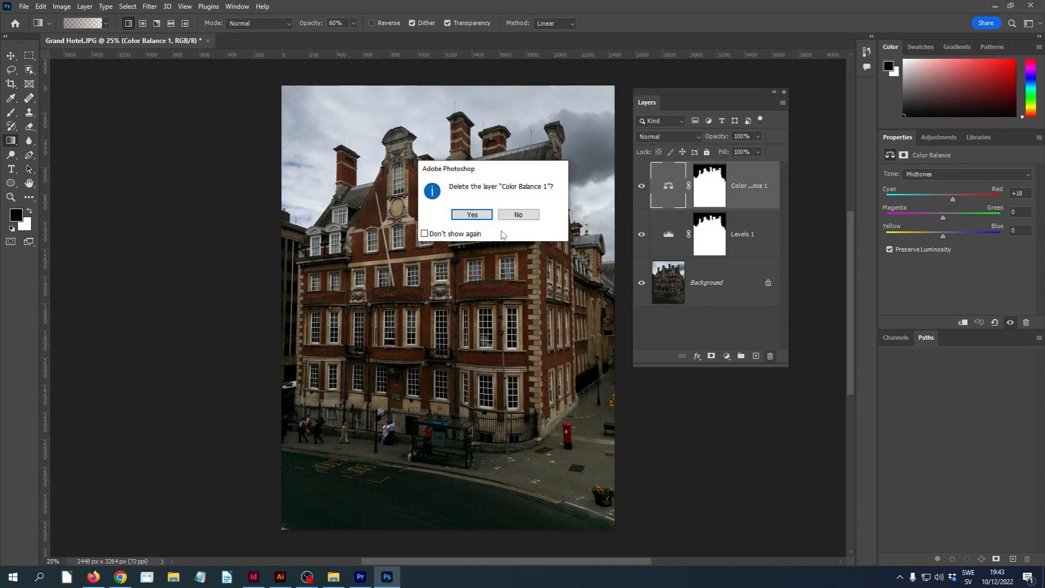
click(472, 214)
click(675, 190)
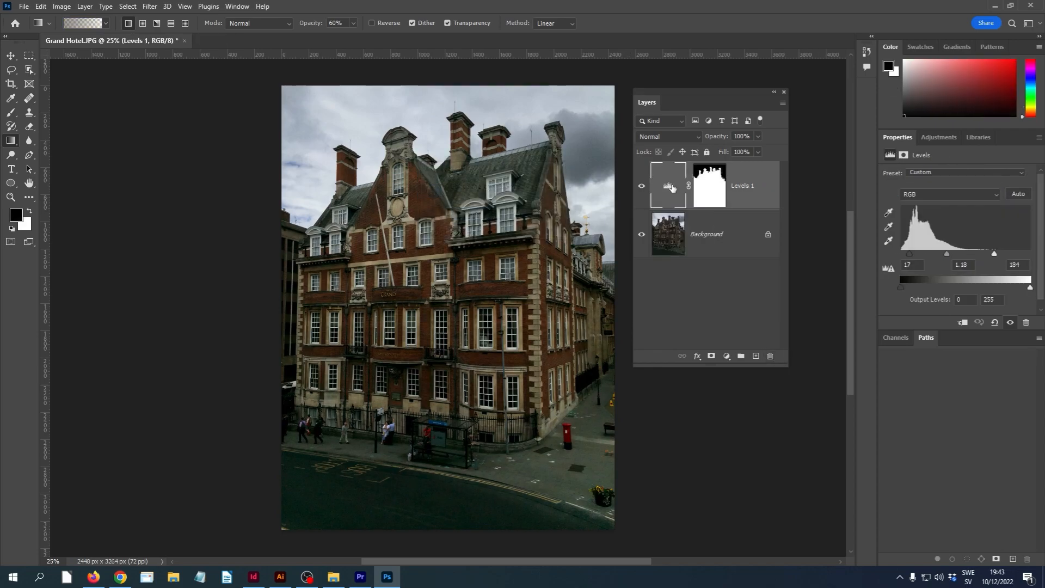
click(771, 357)
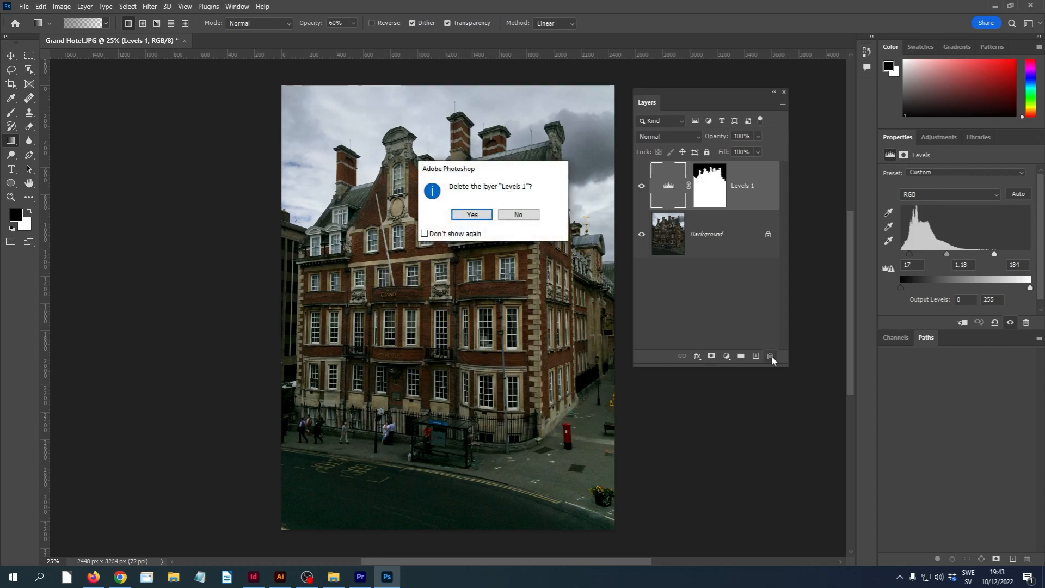
click(473, 215)
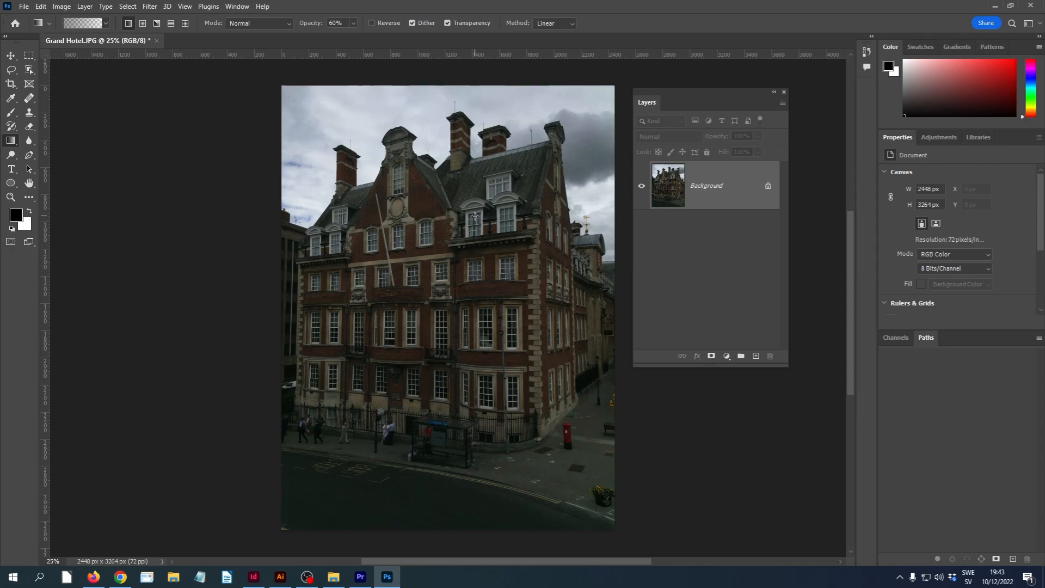
Undo the deletion of the three adjustment layers
key(ctrl+shift+z)
key(ctrl+shift+z)
key(ctrl+shift+z)
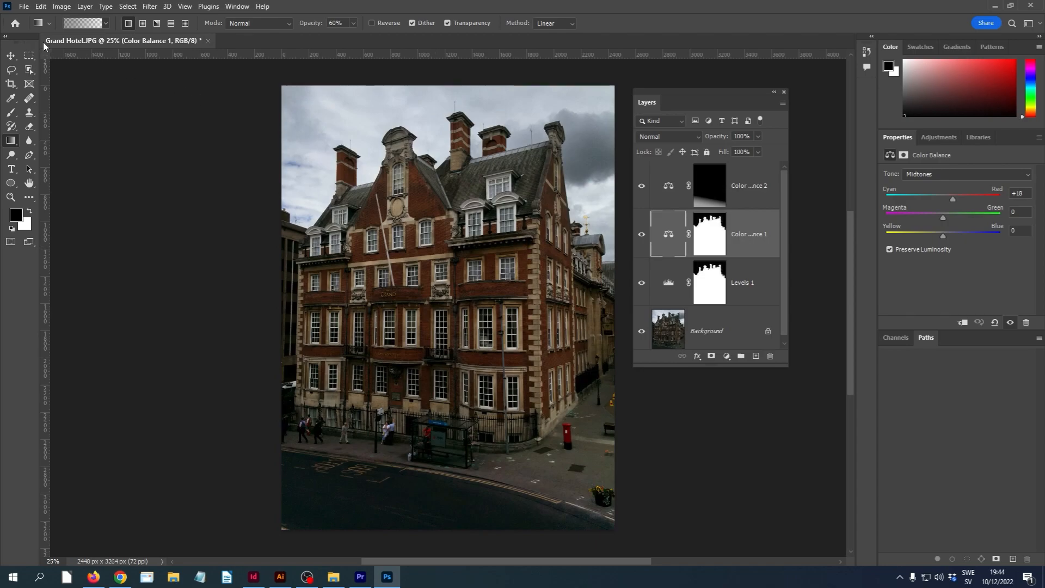
Save a copy of the image in JPEG format as Grand Hotel copy.jpg in the Images folder
click(24, 6)
mouse_move(41, 6)
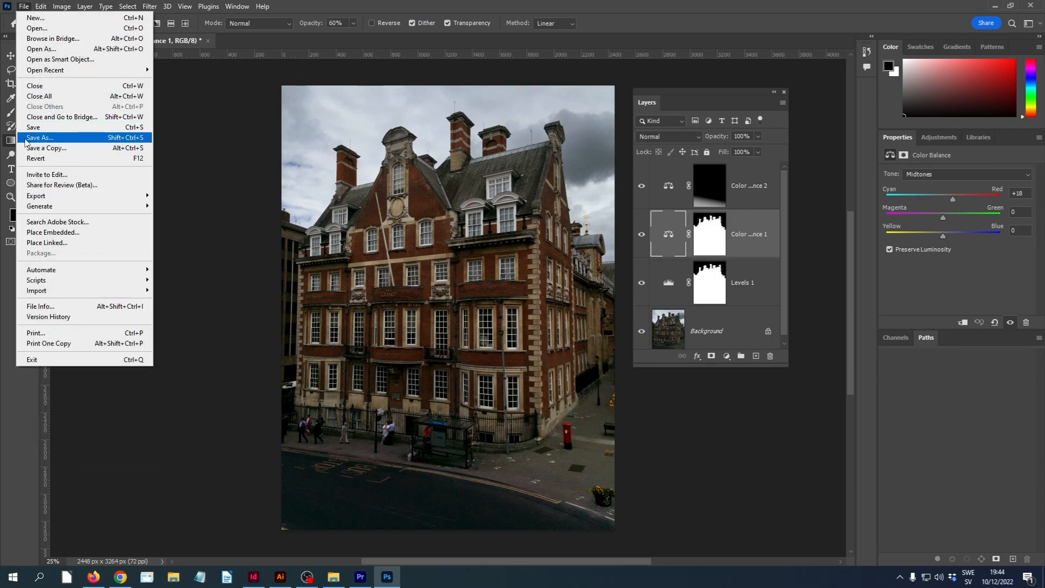
click(38, 138)
click(403, 271)
click(178, 254)
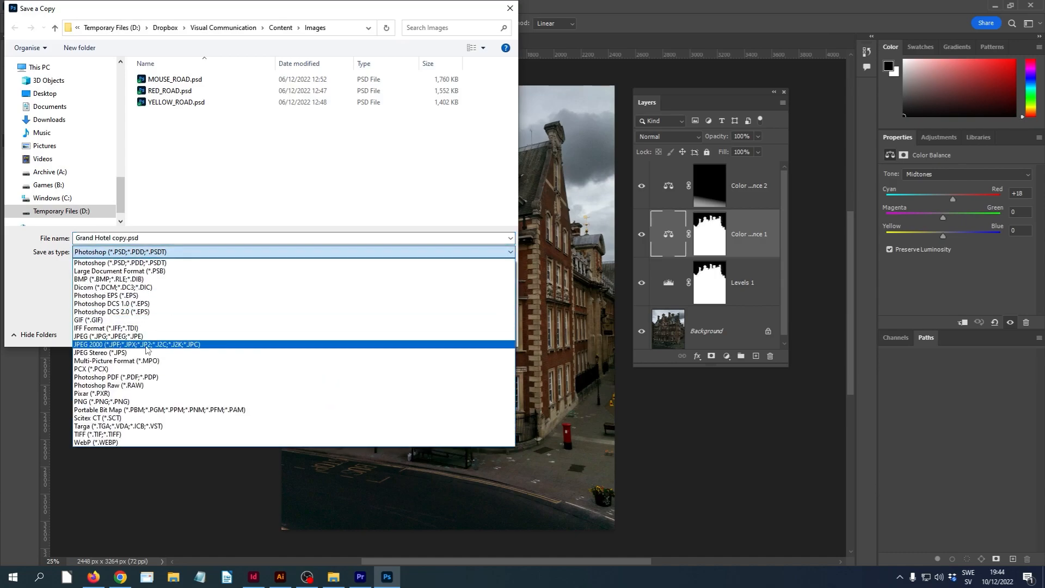
click(143, 337)
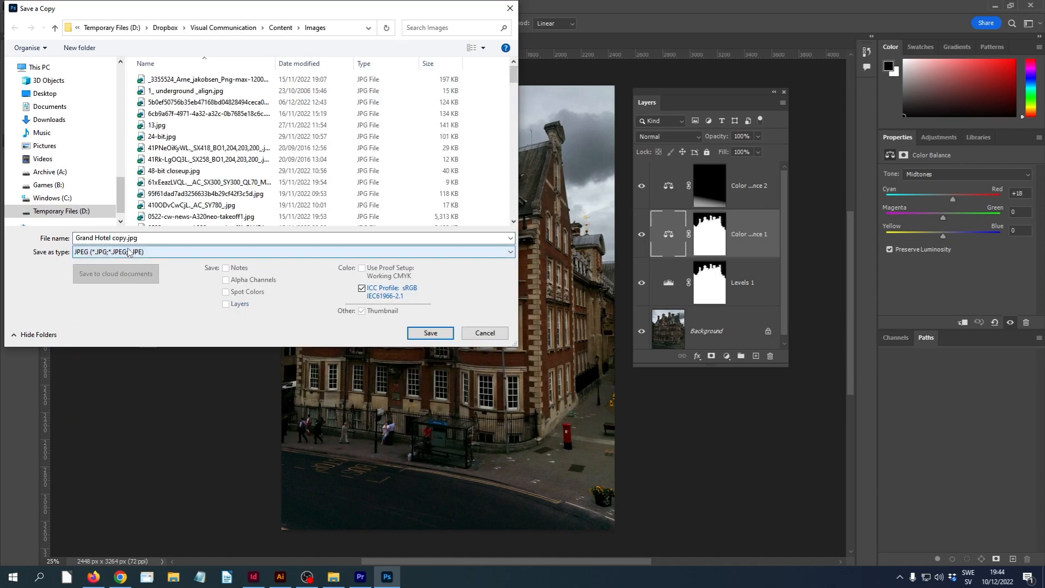